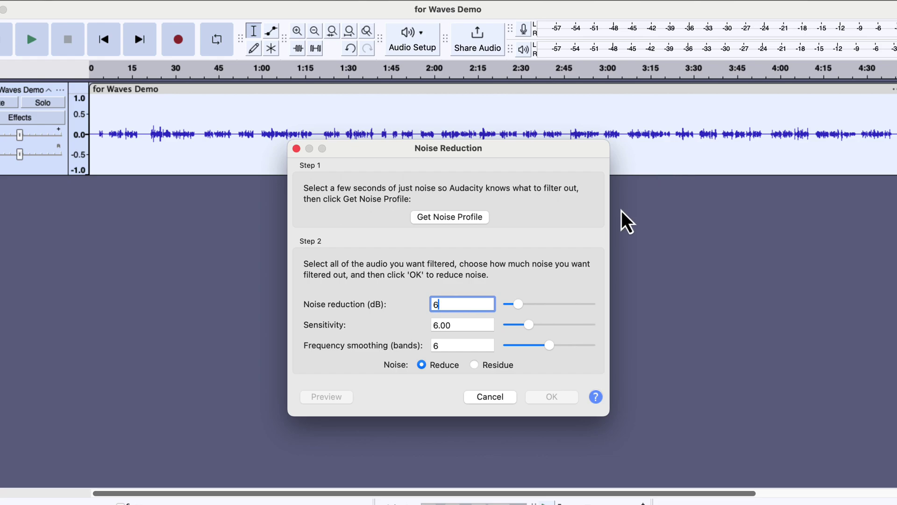
Step: Raise the Noise Reduction (dB) slider from 6 to 12 dB
{"action": "left_click_drag", "start_coordinate": [521, 305], "coordinate": [531, 308]}
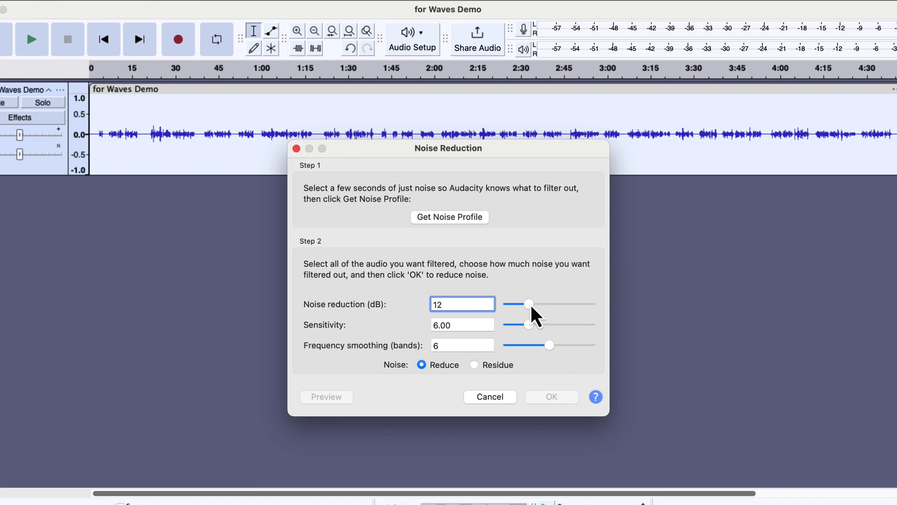
Step: Bring up the Clarity Vx page in Chrome, dismiss the cookie notice, and scroll to the description
{"action": "key", "text": "super+Tab"}
{"action": "key", "text": "super+Tab"}
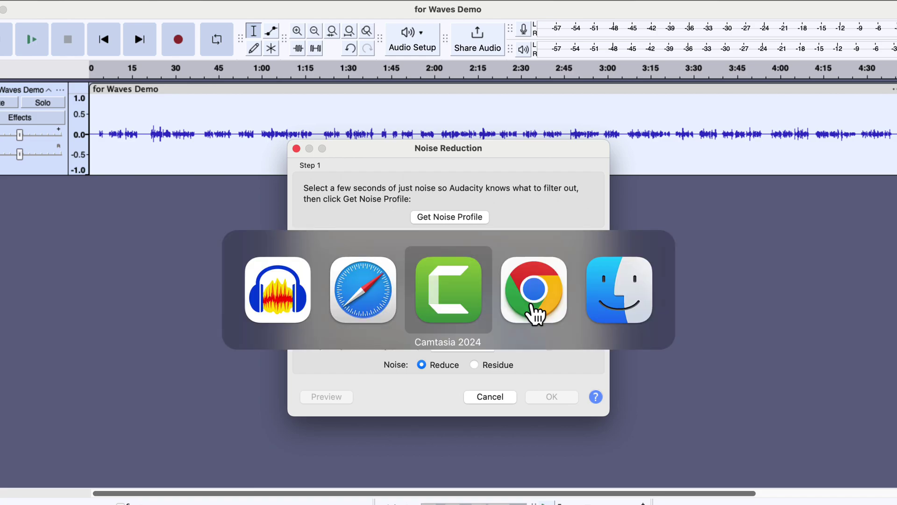
{"action": "left_click", "coordinate": [534, 312]}
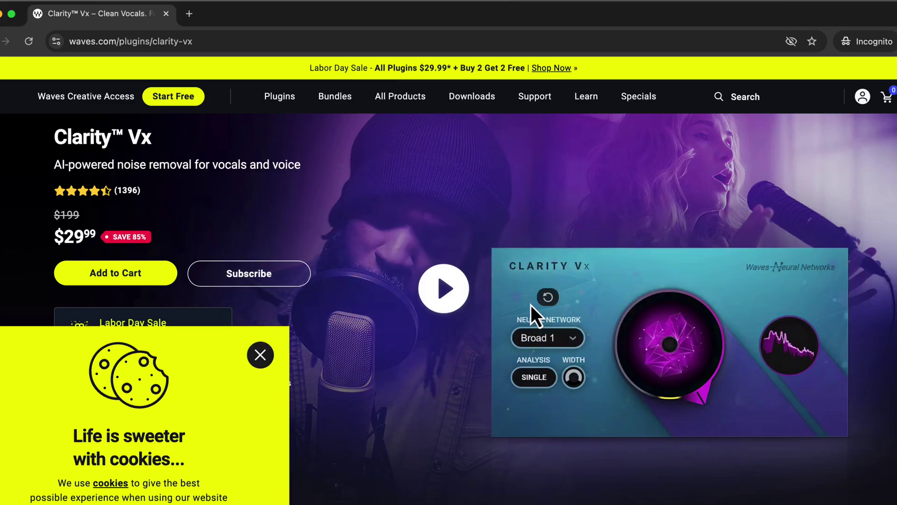
{"action": "left_click", "coordinate": [261, 356]}
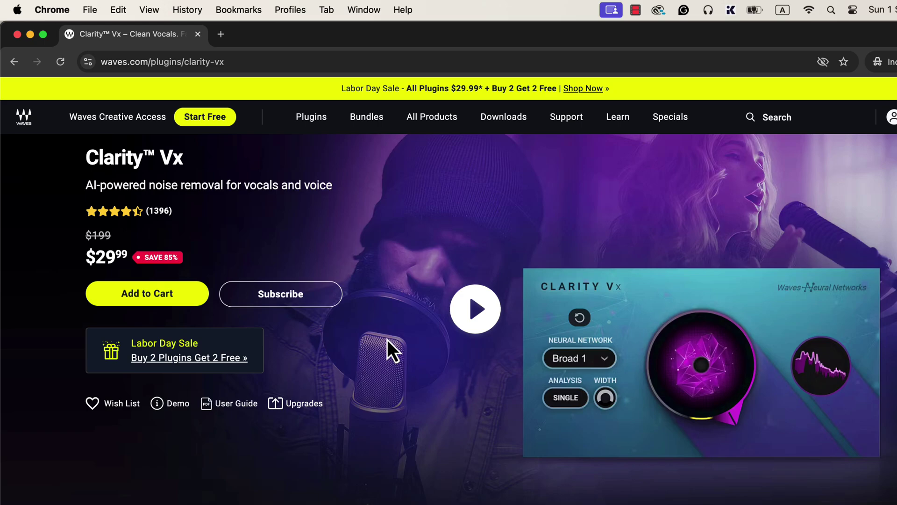
{"action": "scroll", "coordinate": [387, 339], "scroll_direction": "down", "scroll_amount": 7}
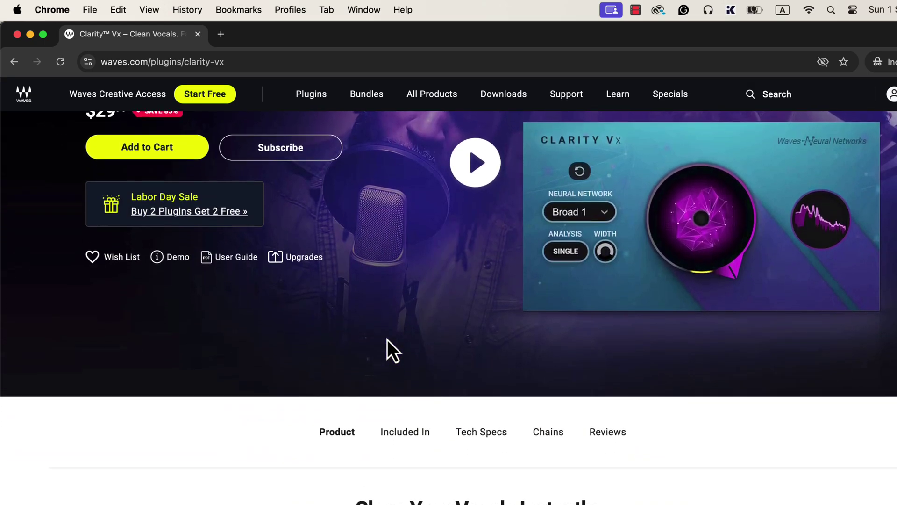
{"action": "scroll", "coordinate": [387, 339], "scroll_direction": "down", "scroll_amount": 4}
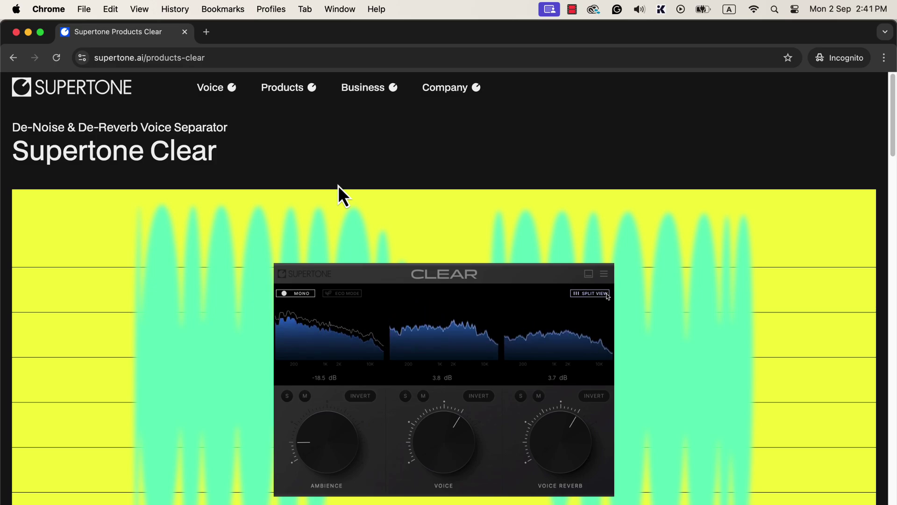
{"action": "scroll", "coordinate": [338, 185], "scroll_direction": "down", "scroll_amount": 1}
{"action": "scroll", "coordinate": [337, 185], "scroll_direction": "down", "scroll_amount": 4}
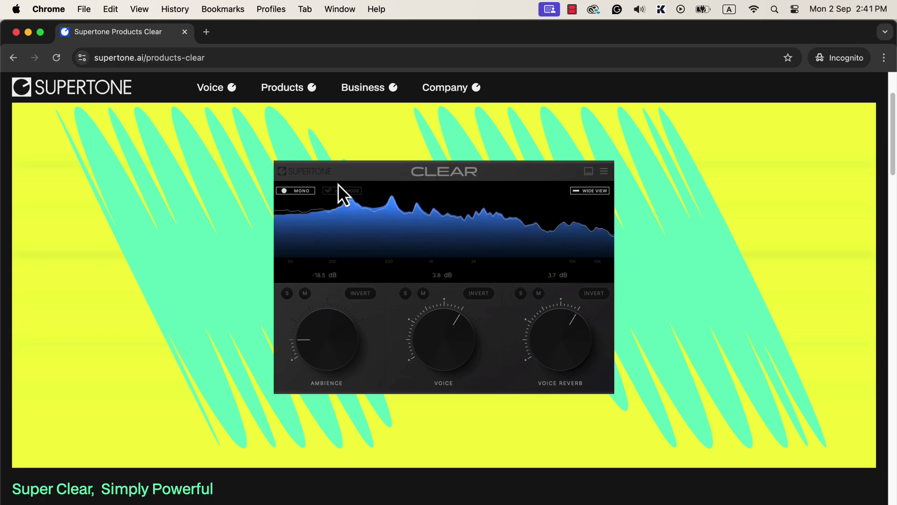
{"action": "scroll", "coordinate": [338, 184], "scroll_direction": "down", "scroll_amount": 2}
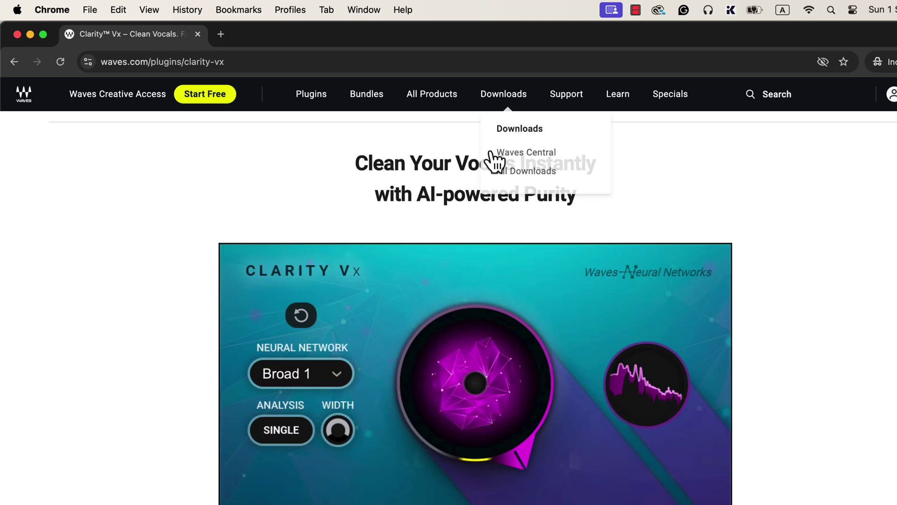
Step: Open the Waves Central downloads page and scroll to the installer card
{"action": "left_click", "coordinate": [524, 107]}
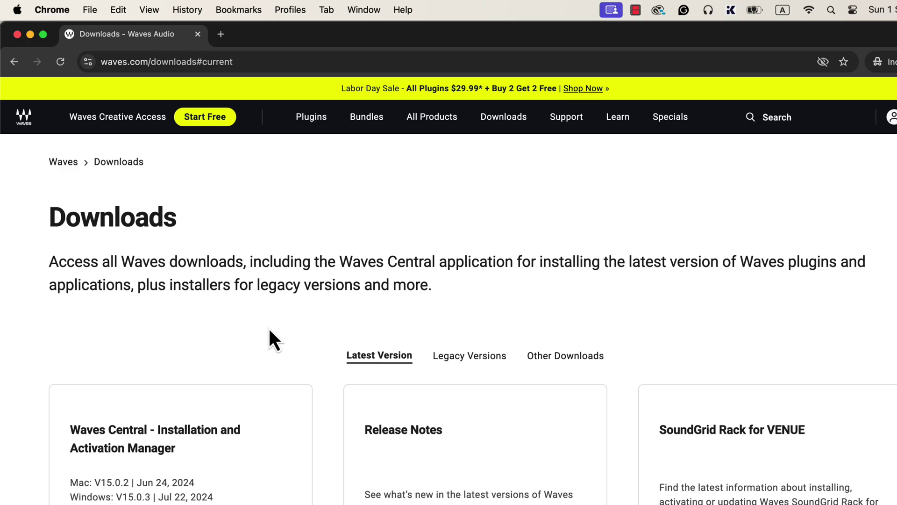
{"action": "scroll", "coordinate": [269, 330], "scroll_direction": "down", "scroll_amount": 5}
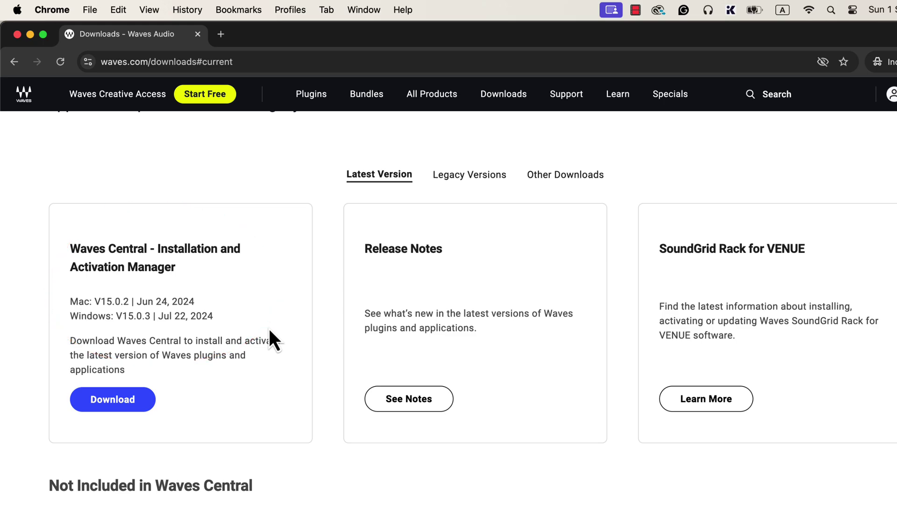
Step: Launch Waves Central via Spotlight, close the V15 popup, and show installed products
{"action": "key", "text": "super+space"}
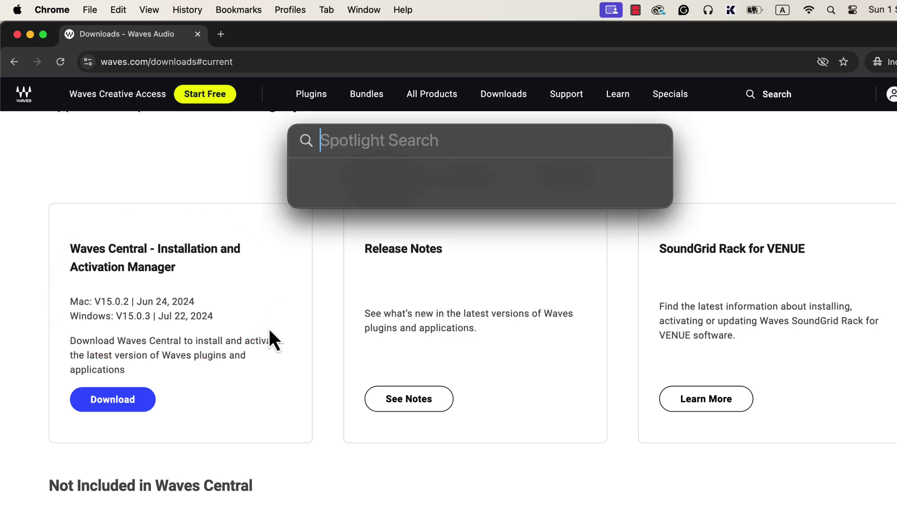
{"action": "type", "text": "waves"}
{"action": "key", "text": "Return"}
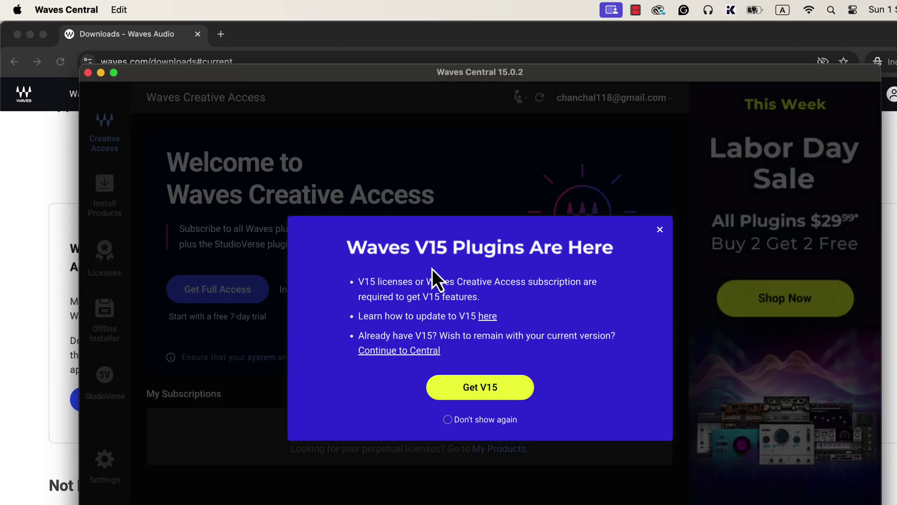
{"action": "left_click", "coordinate": [663, 236]}
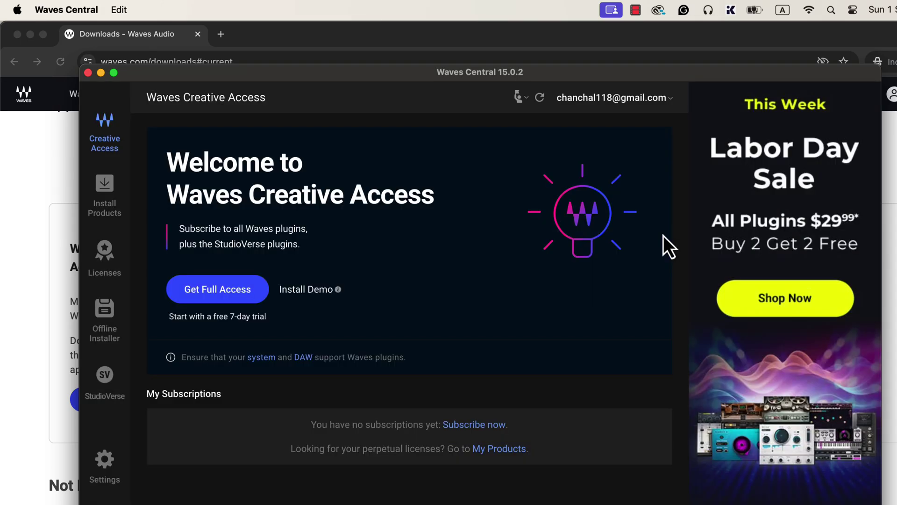
{"action": "left_click", "coordinate": [109, 212]}
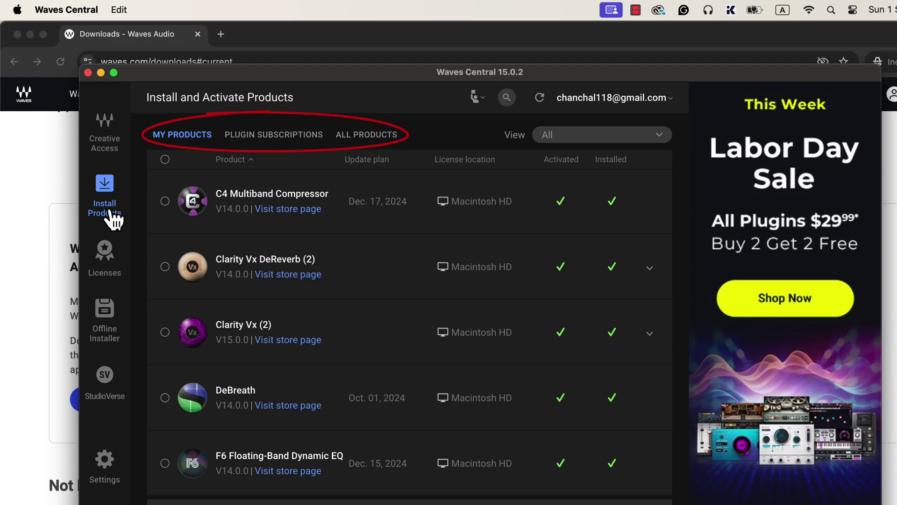
Step: Search all Waves products for 'clarity' and mark Clarity Vx (2) for installation
{"action": "left_click", "coordinate": [371, 136]}
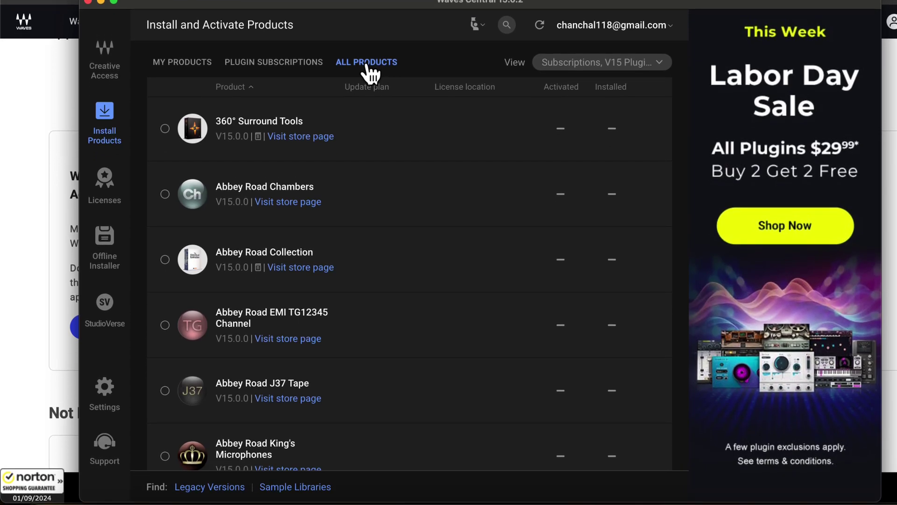
{"action": "left_click", "coordinate": [507, 25]}
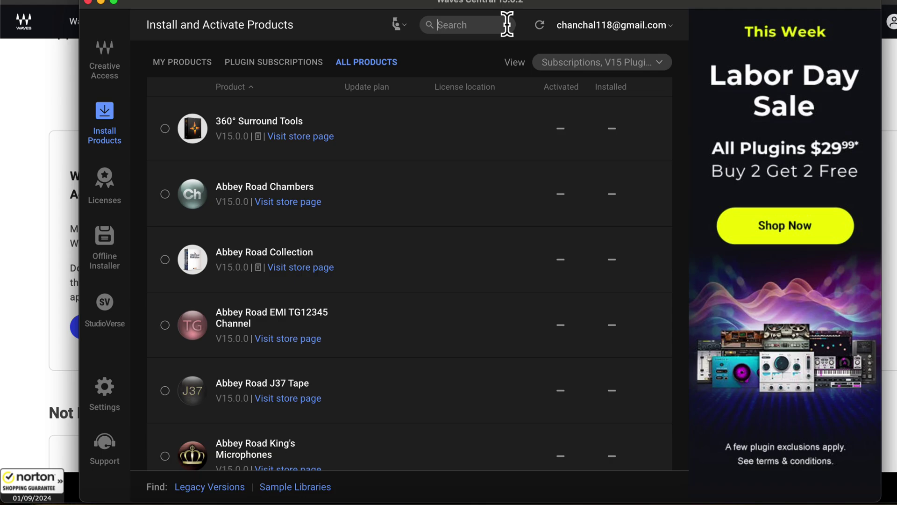
{"action": "type", "text": "cla"}
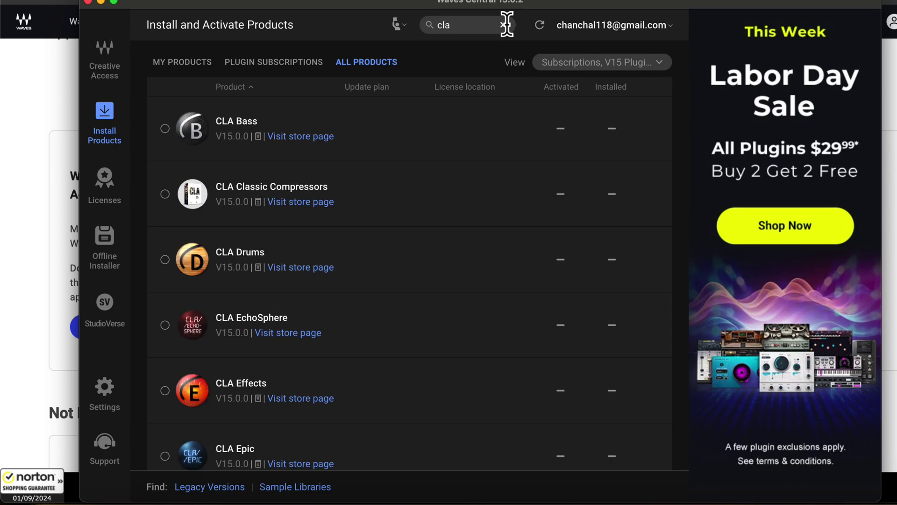
{"action": "type", "text": "rity"}
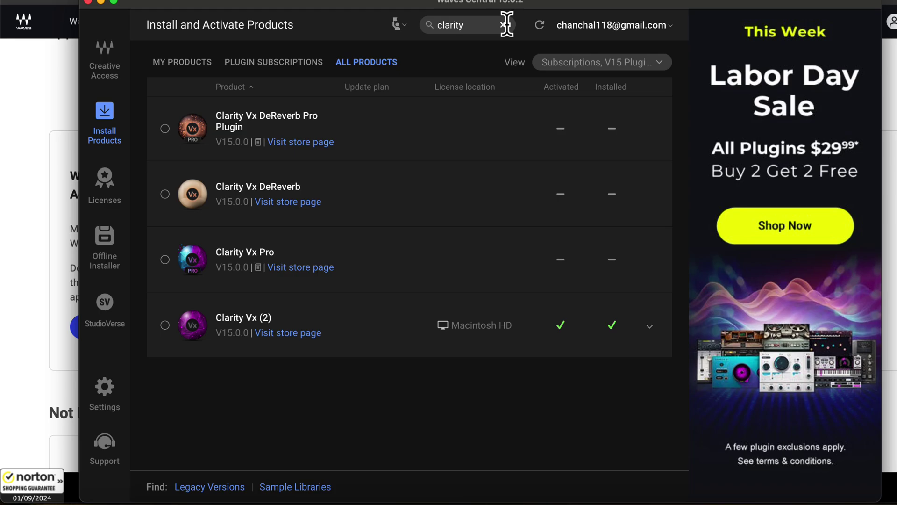
{"action": "left_click", "coordinate": [163, 336]}
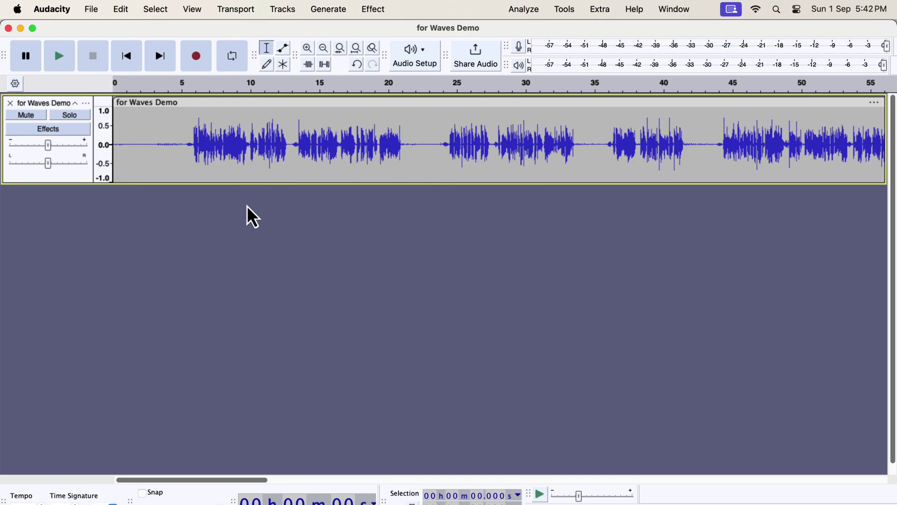
Step: Open Audacity's Effect menu to reveal the Waves plugin group
{"action": "left_click", "coordinate": [375, 8]}
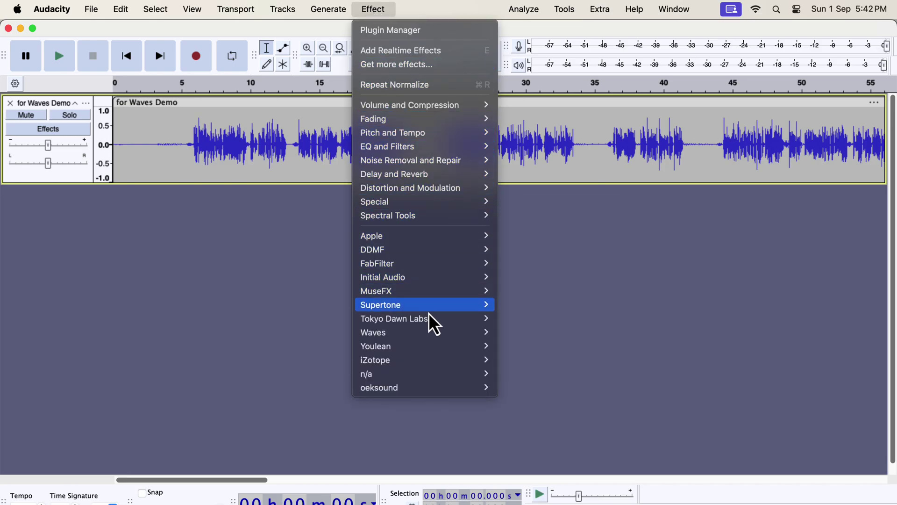
{"action": "mouse_move", "coordinate": [443, 331]}
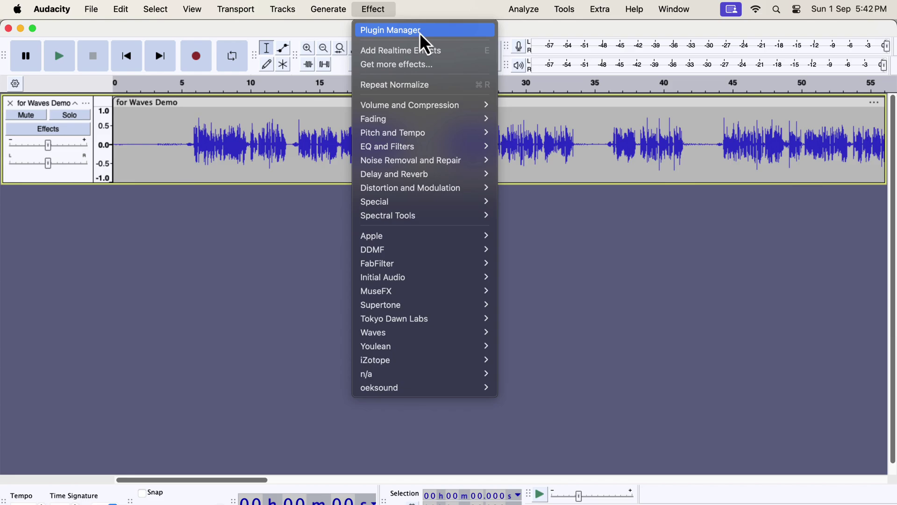
Step: Search the Plugin Manager for 'clar' to check the Clarity Vx entries
{"action": "left_click", "coordinate": [435, 33]}
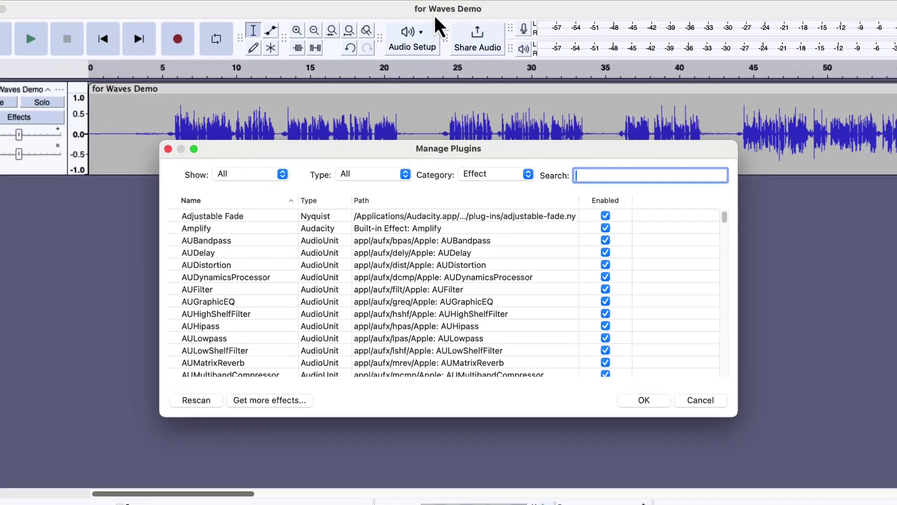
{"action": "type", "text": "cla"}
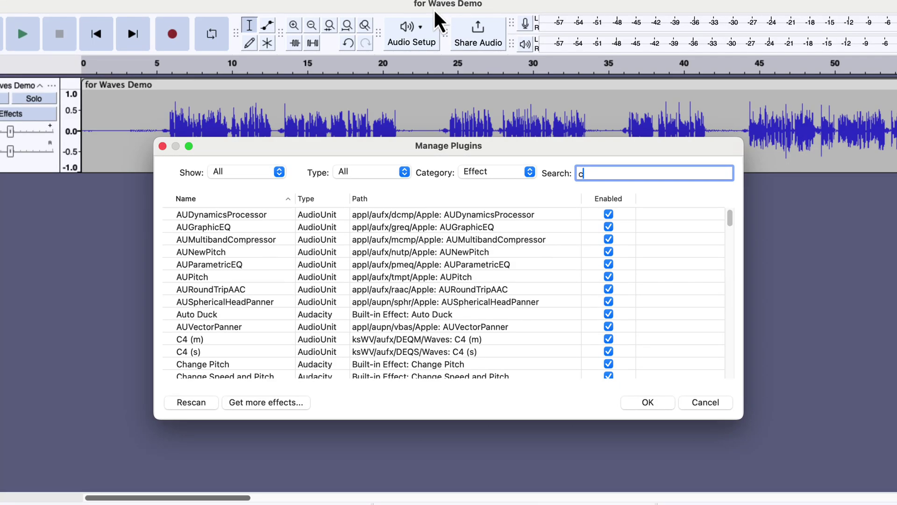
{"action": "type", "text": "r"}
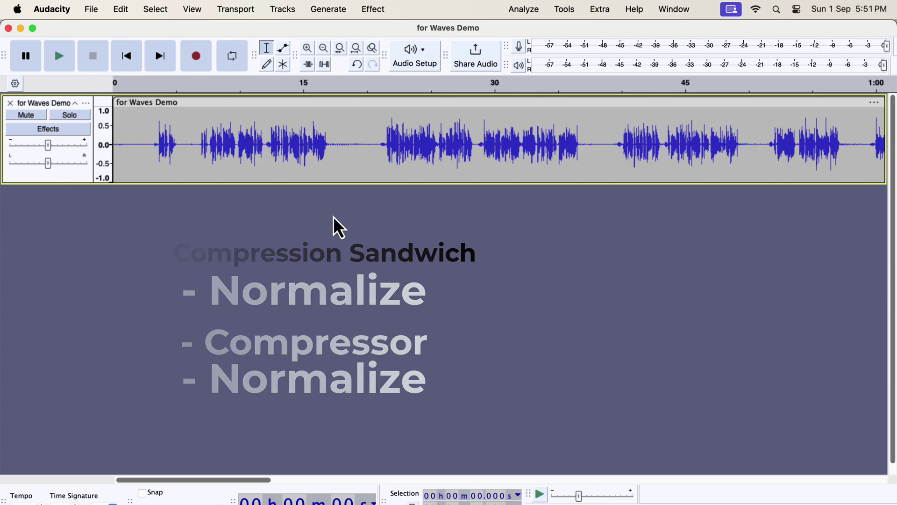
Step: Run ACX Check on the whole clip: peak -3.00, RMS -22.61 pass; noise floor -50.91 dB fails
{"action": "left_click", "coordinate": [330, 166]}
{"action": "double_click", "coordinate": [330, 166]}
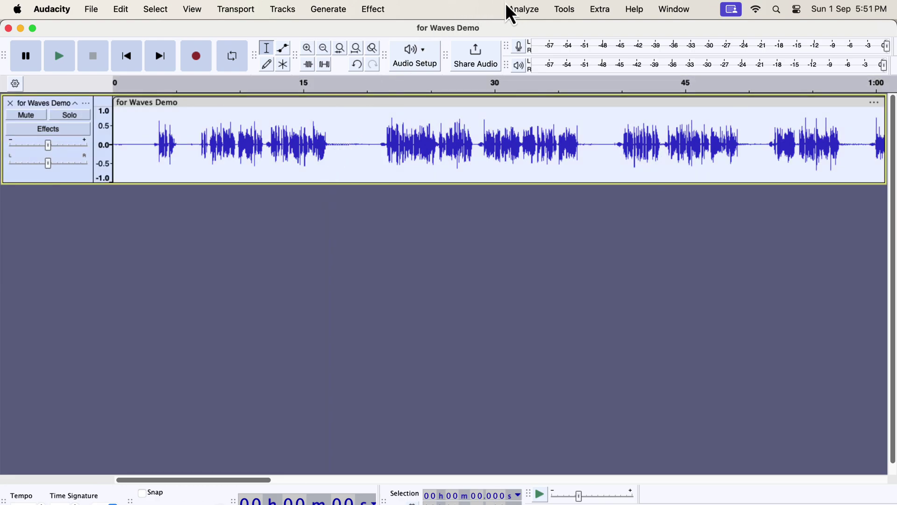
{"action": "left_click", "coordinate": [522, 9]}
{"action": "left_click", "coordinate": [522, 142]}
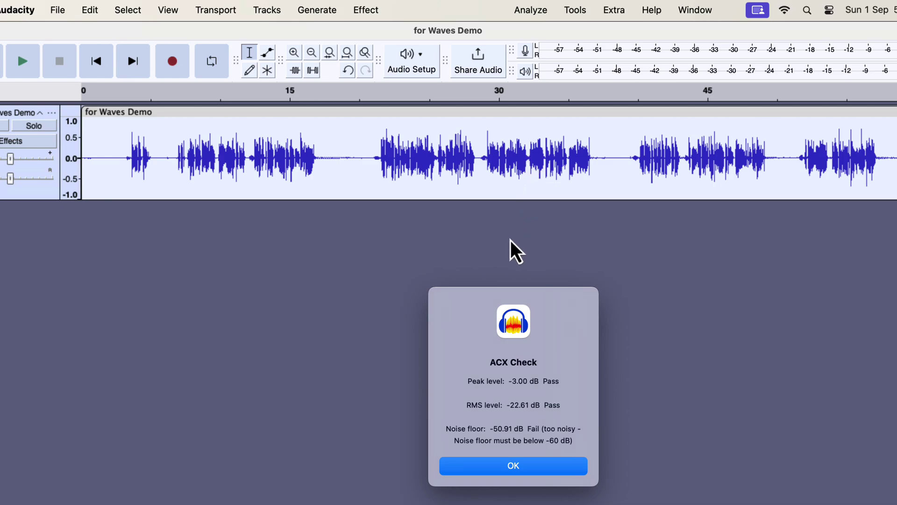
{"action": "left_click", "coordinate": [466, 467]}
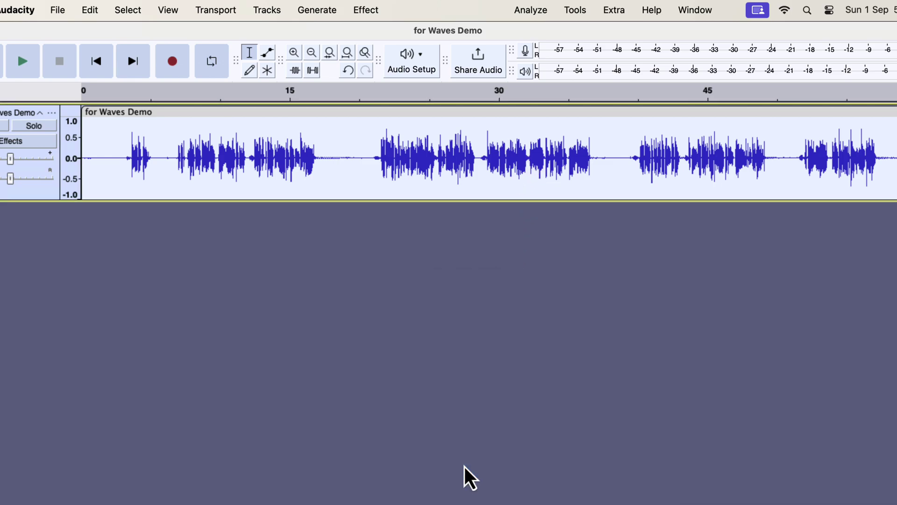
Step: Open Clarity Vx Mono from Effect > Waves using the WaveShell1-VST3 15.0 entry
{"action": "left_click", "coordinate": [366, 10]}
{"action": "mouse_move", "coordinate": [468, 369]}
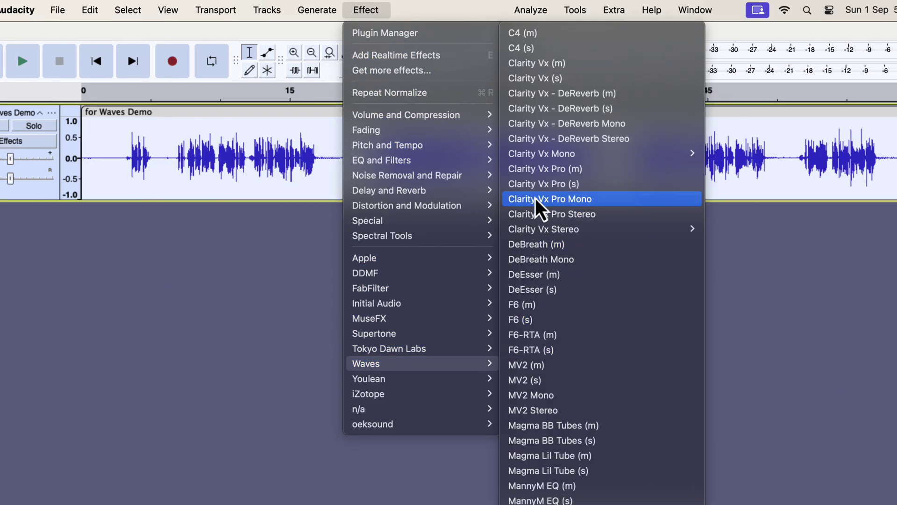
{"action": "mouse_move", "coordinate": [537, 156]}
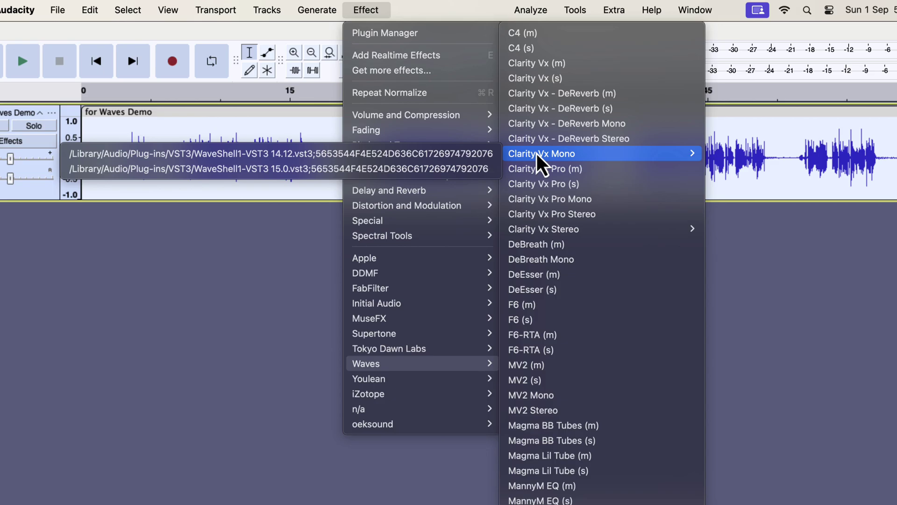
{"action": "left_click", "coordinate": [435, 169]}
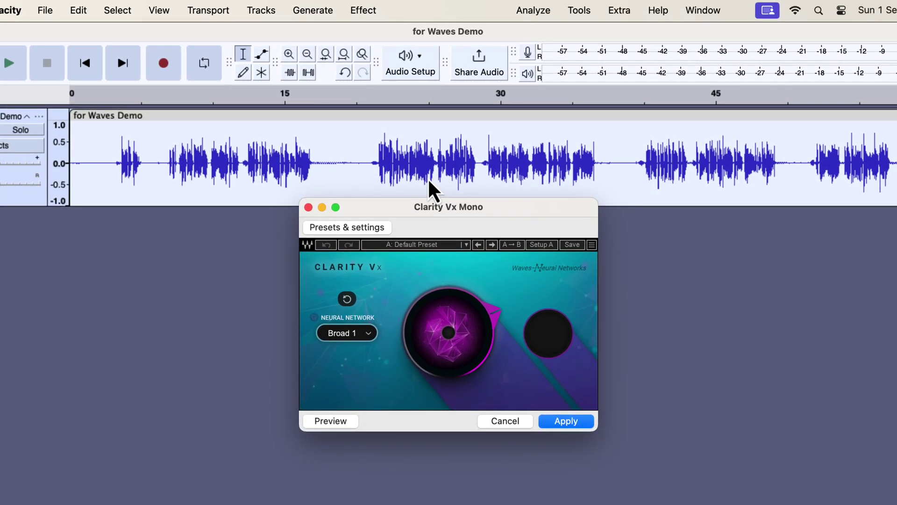
{"action": "left_click", "coordinate": [372, 337]}
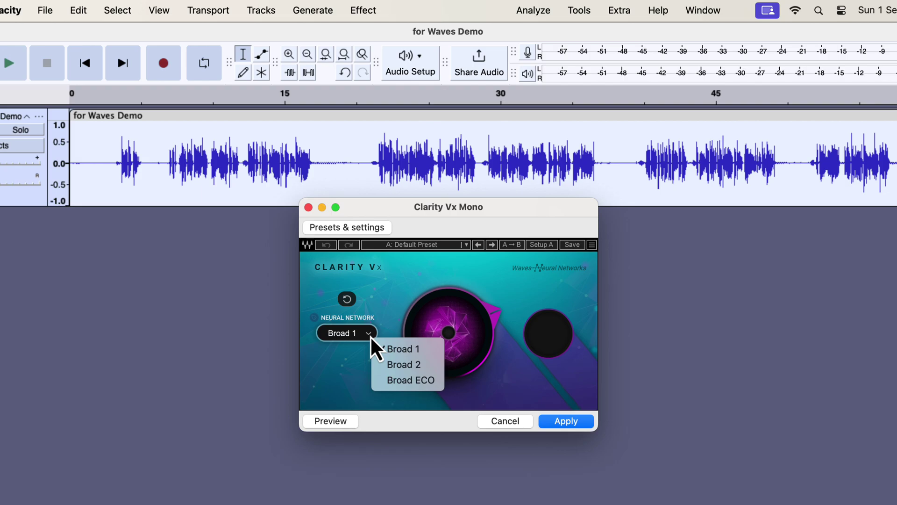
{"action": "left_click", "coordinate": [351, 333]}
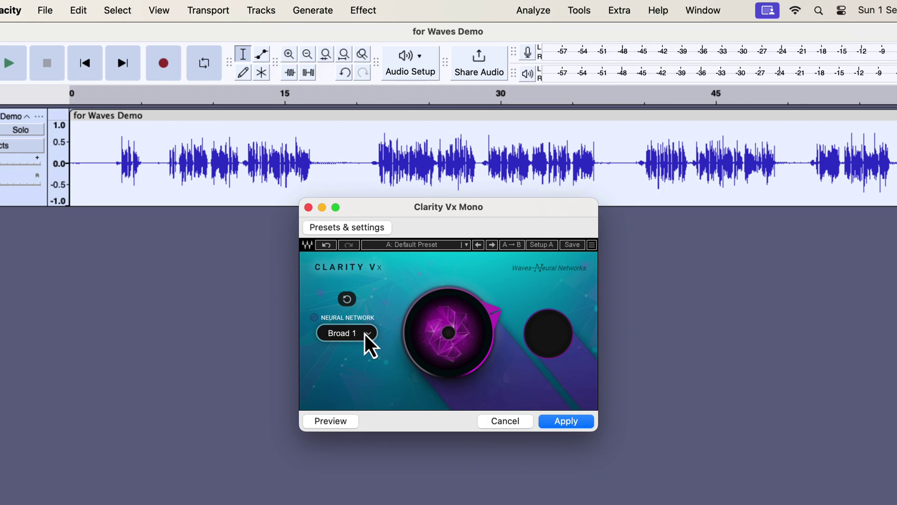
{"action": "scroll", "coordinate": [358, 334], "scroll_direction": "down", "scroll_amount": 1}
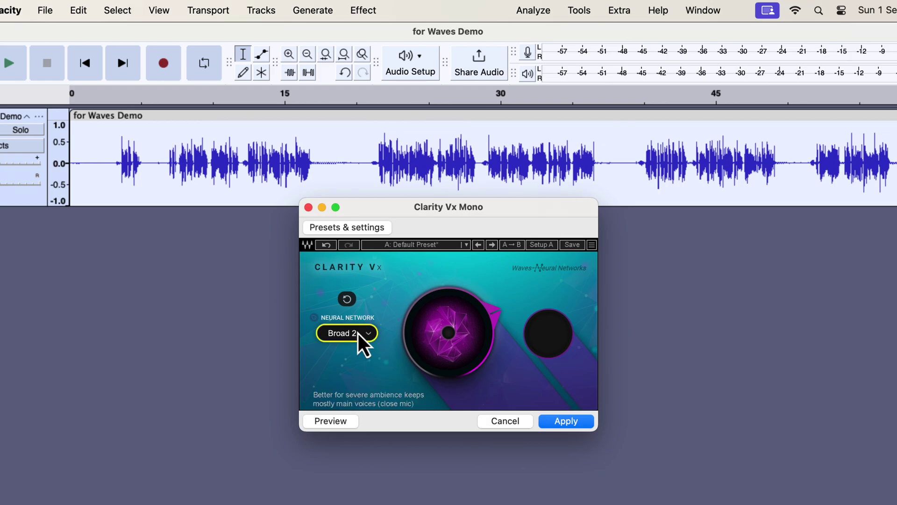
{"action": "scroll", "coordinate": [364, 344], "scroll_direction": "down", "scroll_amount": 1}
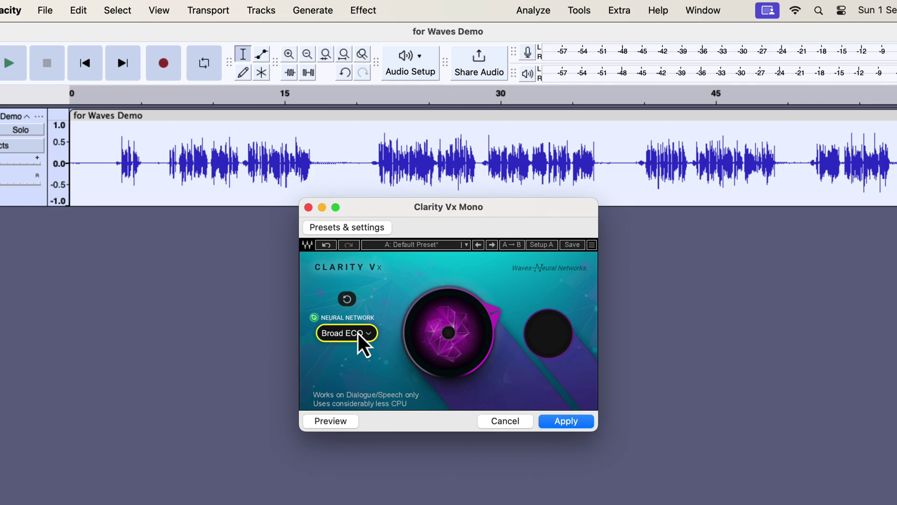
{"action": "scroll", "coordinate": [363, 344], "scroll_direction": "up", "scroll_amount": 2}
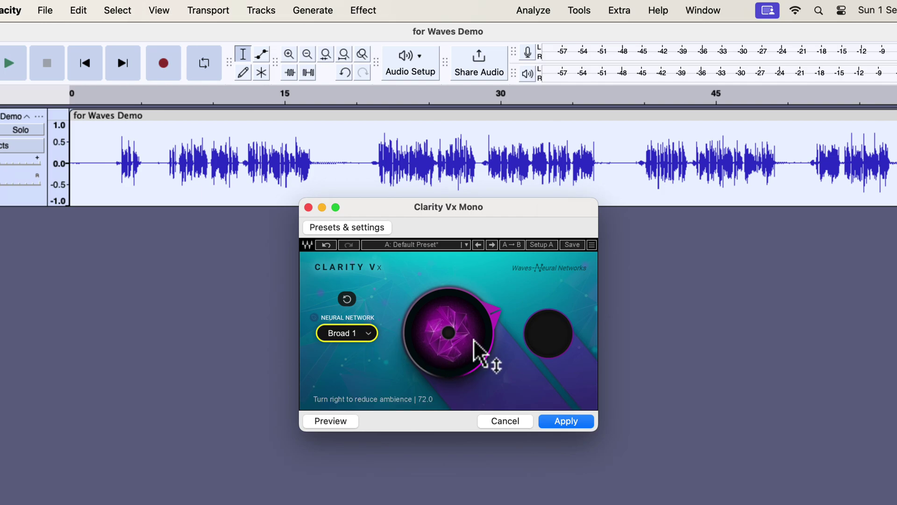
Step: Lower Clarity Vx ambience reduction from 72.0 to 44.4 and apply it to the track
{"action": "mouse_move", "coordinate": [476, 335]}
{"action": "left_click_drag", "start_coordinate": [475, 334], "coordinate": [661, 449]}
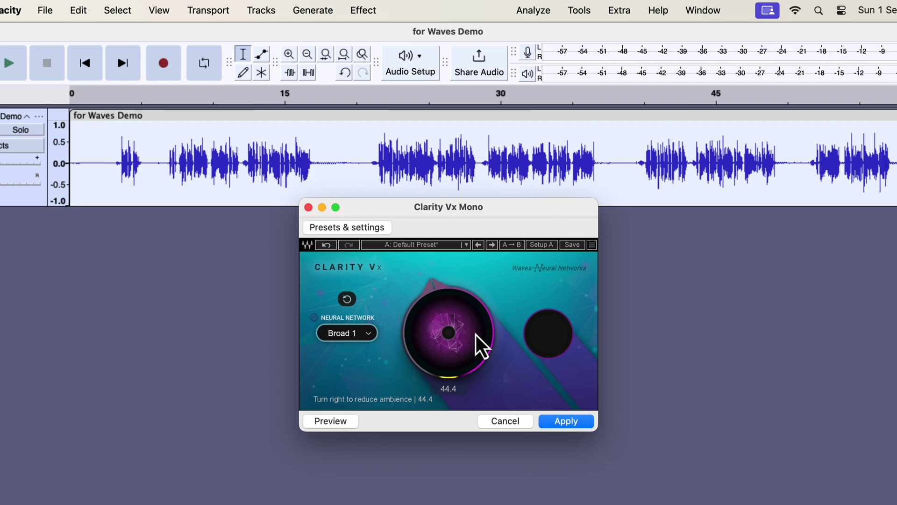
{"action": "left_click", "coordinate": [559, 422]}
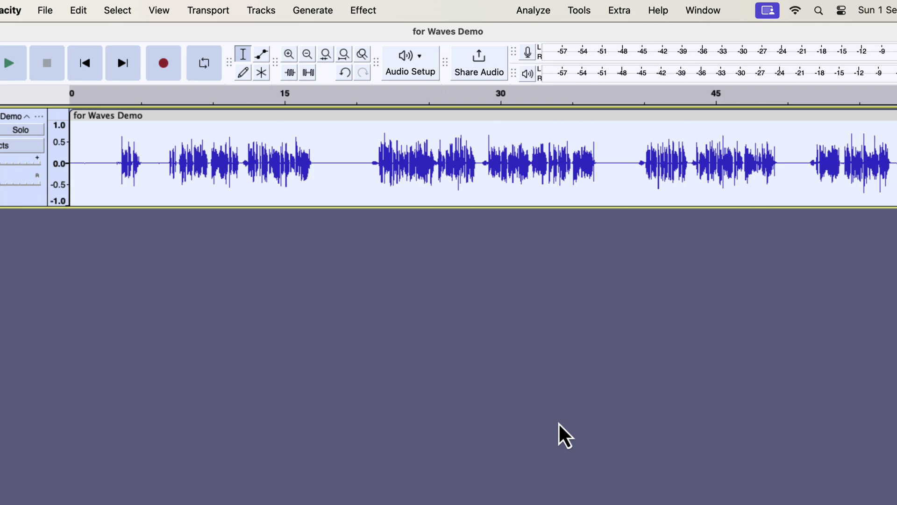
Step: Run ACX Check on the cleaned recording: peak −2.93 dB fails, RMS −22.68 dB and noise floor −65.50 dB pass
{"action": "left_click", "coordinate": [537, 7]}
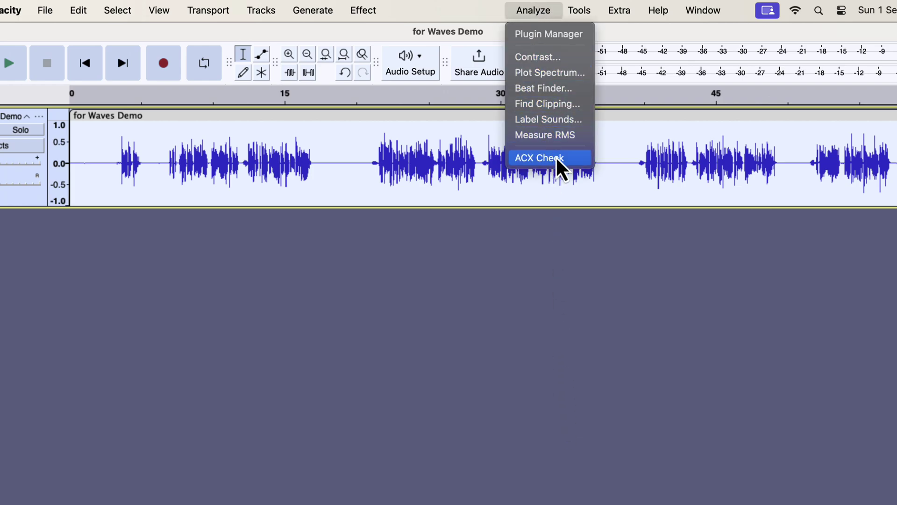
{"action": "left_click", "coordinate": [580, 170]}
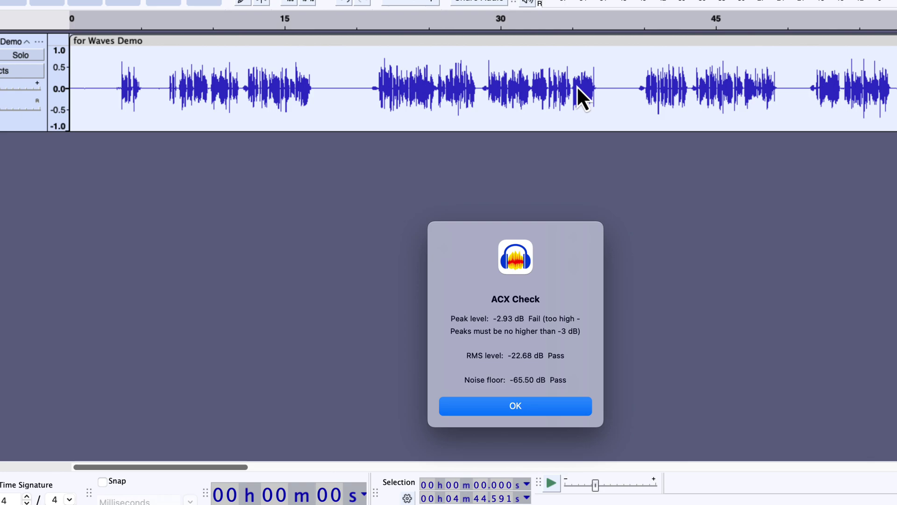
{"action": "left_click", "coordinate": [537, 413]}
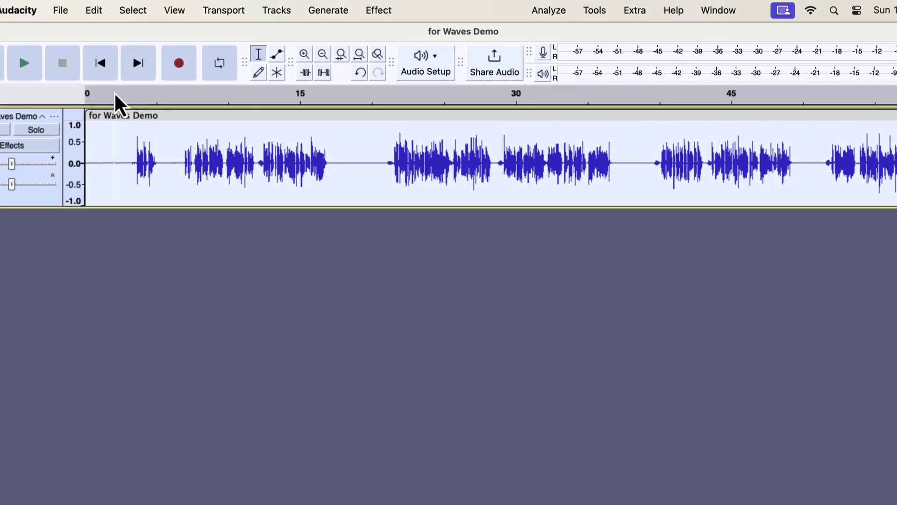
Step: Undo the first Clarity Vx Mono pass and reapply it with ambience reduction at 47.7
{"action": "left_click", "coordinate": [96, 11]}
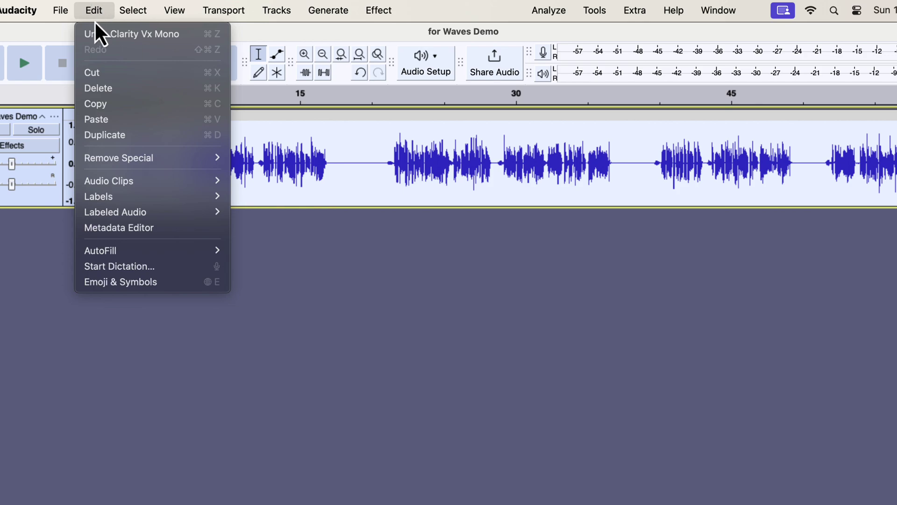
{"action": "left_click", "coordinate": [101, 39]}
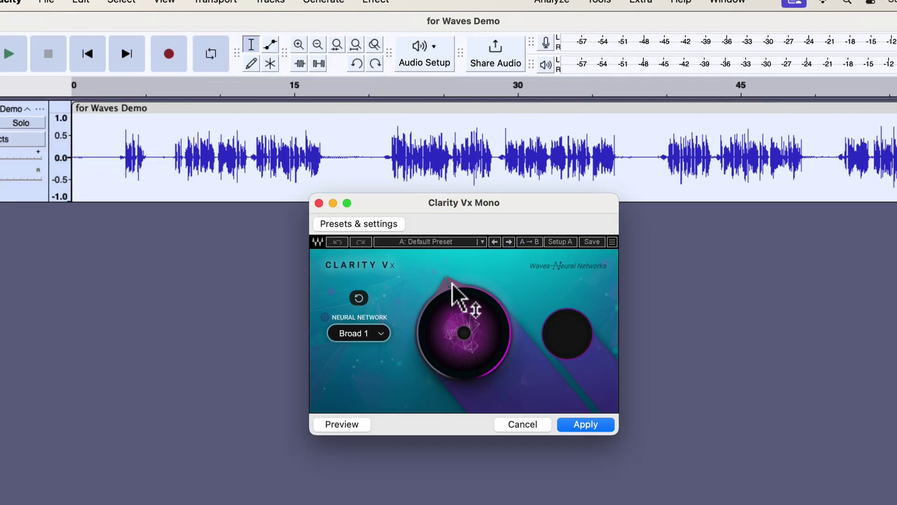
{"action": "left_click_drag", "start_coordinate": [450, 284], "coordinate": [414, 196]}
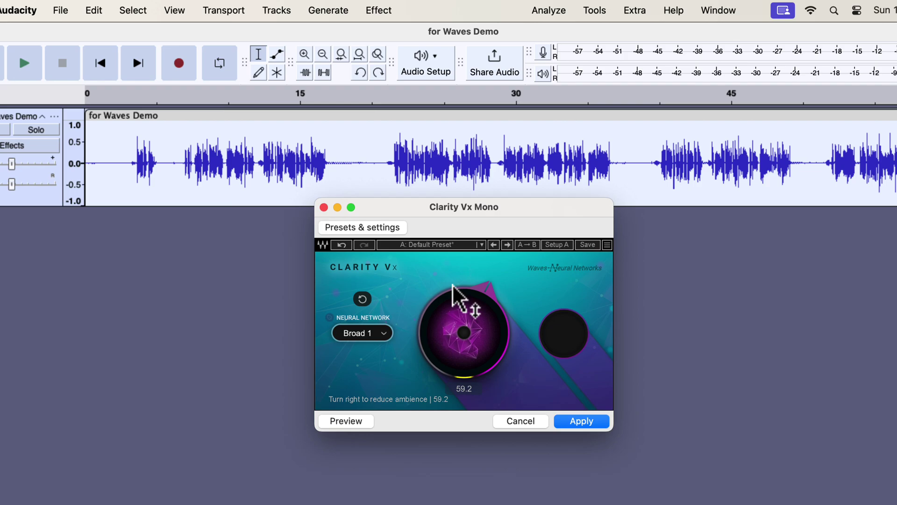
{"action": "left_click", "coordinate": [579, 423]}
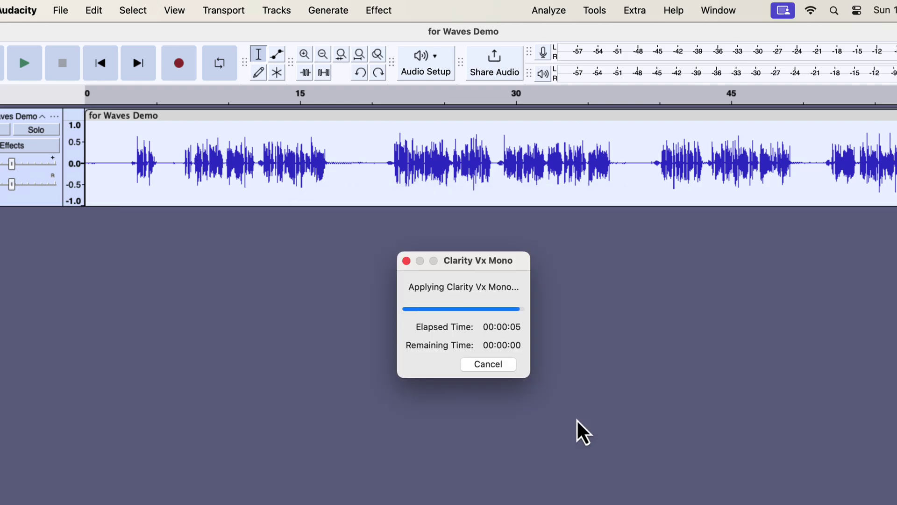
Step: Recheck with ACX Check: noise floor −68.19 dB and RMS −22.68 dB pass, peak −2.92 dB still fails
{"action": "left_click", "coordinate": [562, 10]}
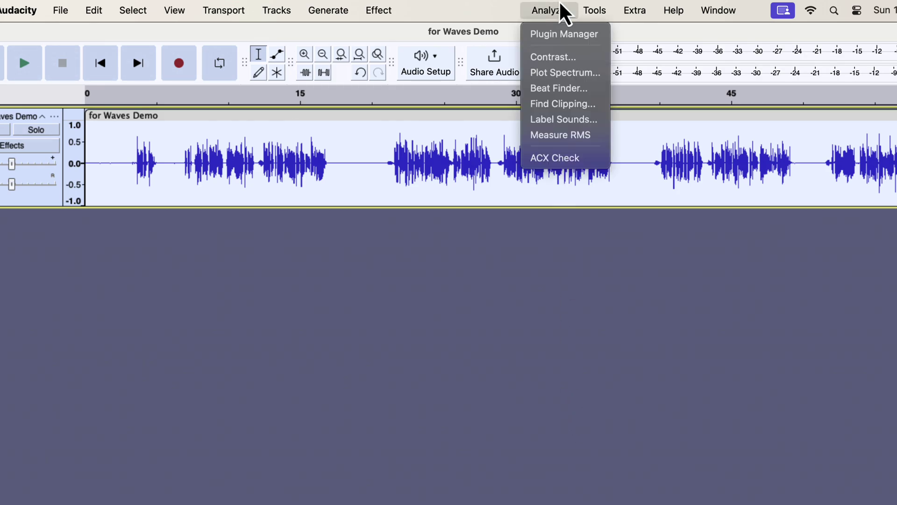
{"action": "left_click", "coordinate": [556, 158]}
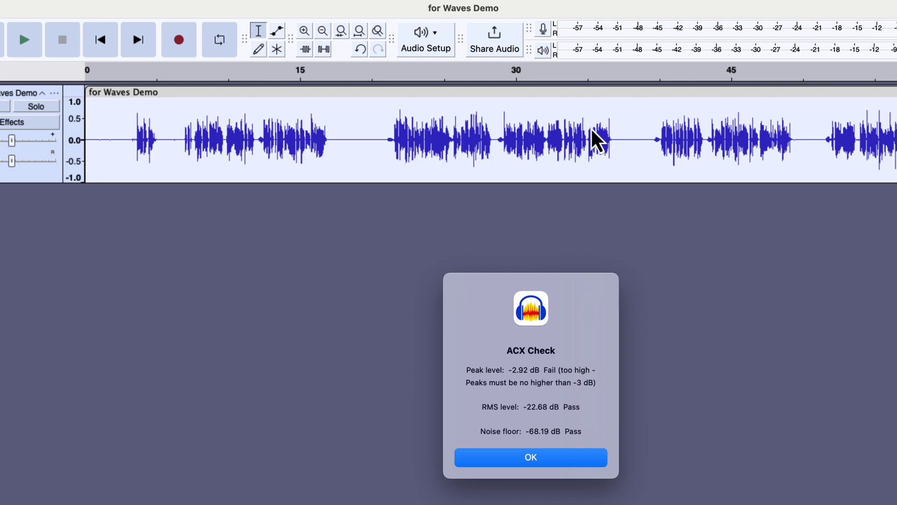
{"action": "left_click", "coordinate": [553, 452]}
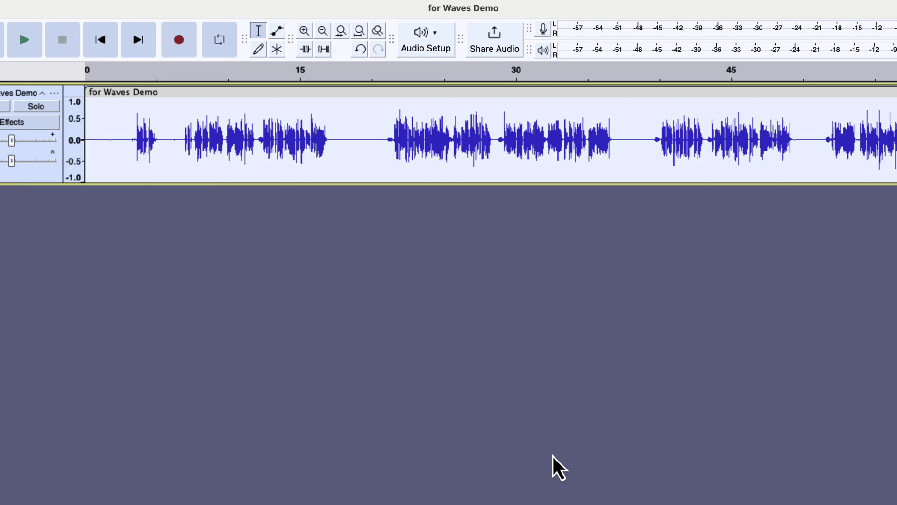
Step: Compare the original and Clarity Vx-cleaned passage by ear twice, leaving the cleaned version in place
{"action": "key", "text": "super+z"}
{"action": "key", "text": "space"}
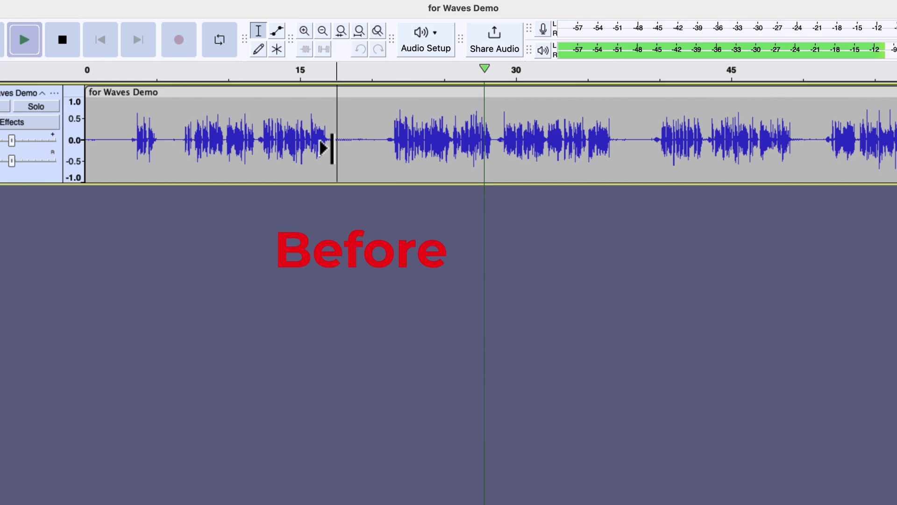
{"action": "key", "text": "space"}
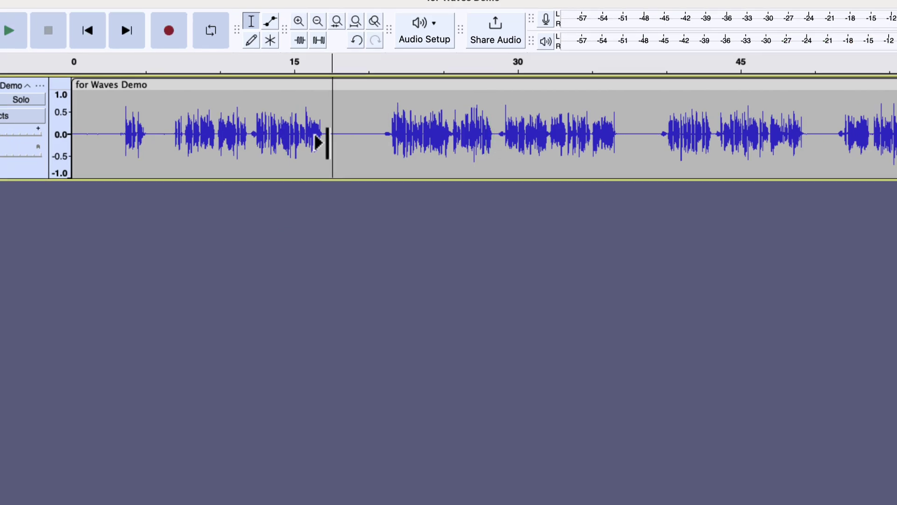
{"action": "key", "text": "space"}
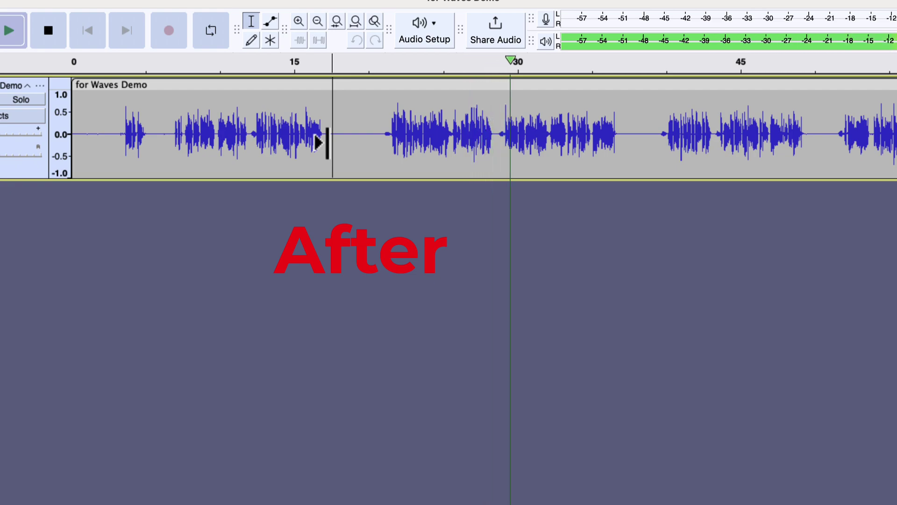
{"action": "key", "text": "space"}
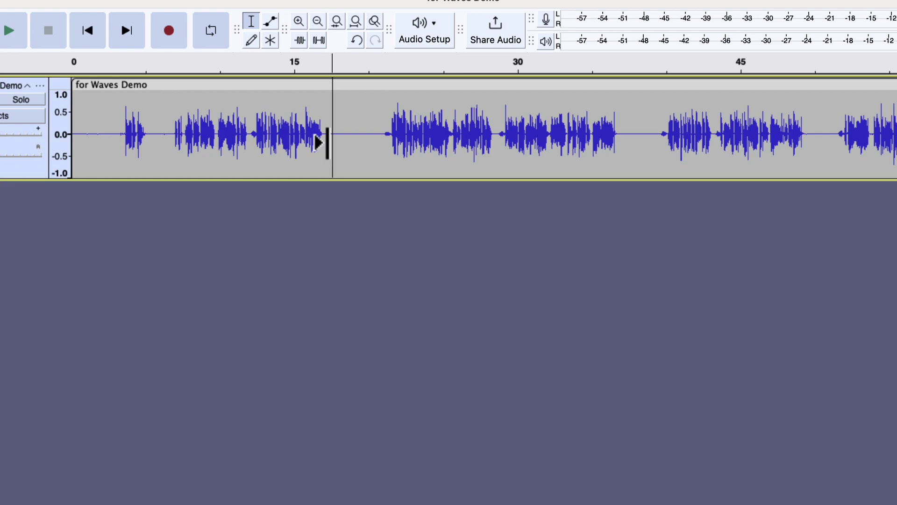
{"action": "key", "text": "super+z"}
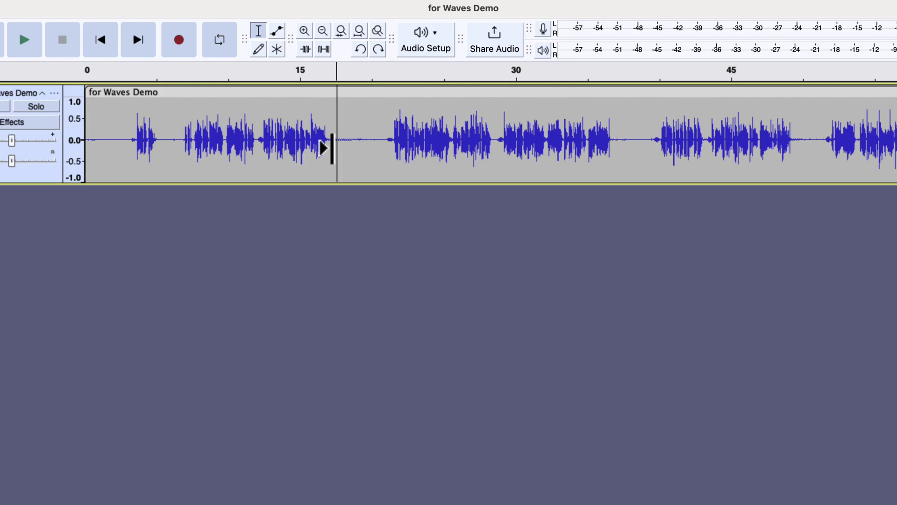
{"action": "key", "text": "space"}
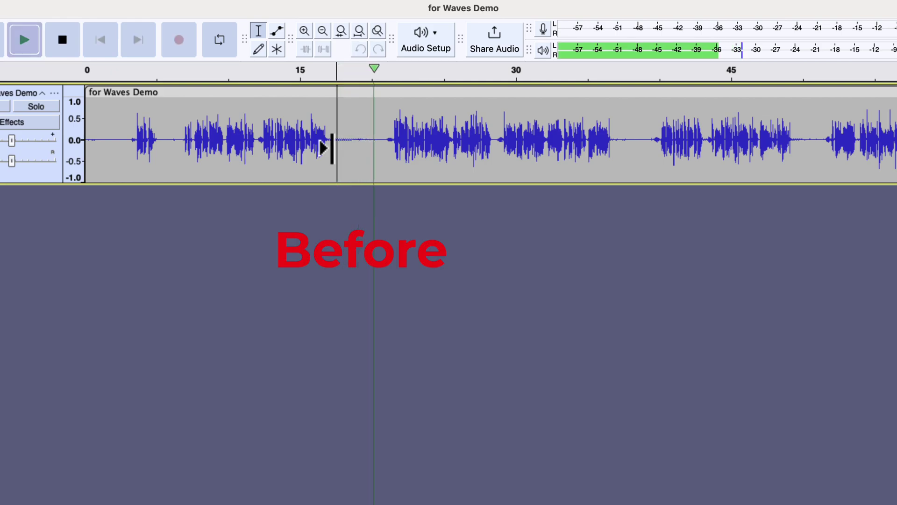
{"action": "key", "text": "space"}
{"action": "key", "text": "space"}
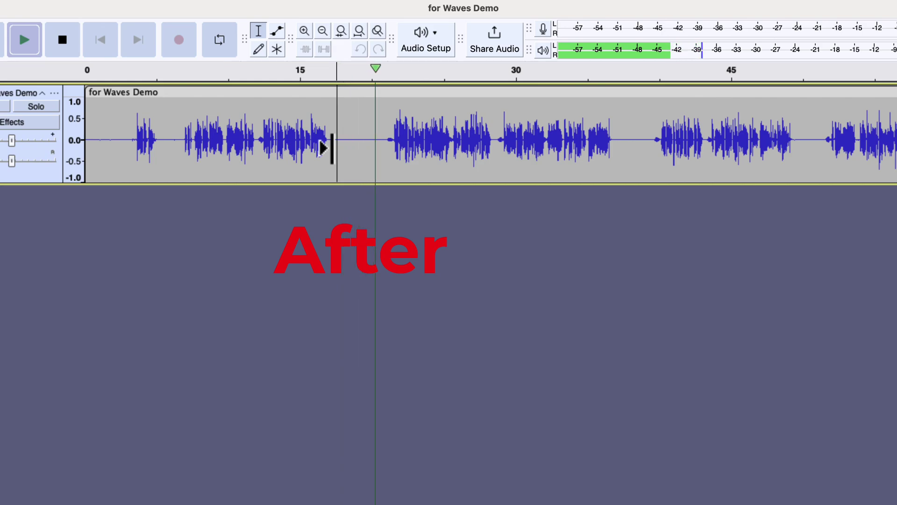
{"action": "key", "text": "space"}
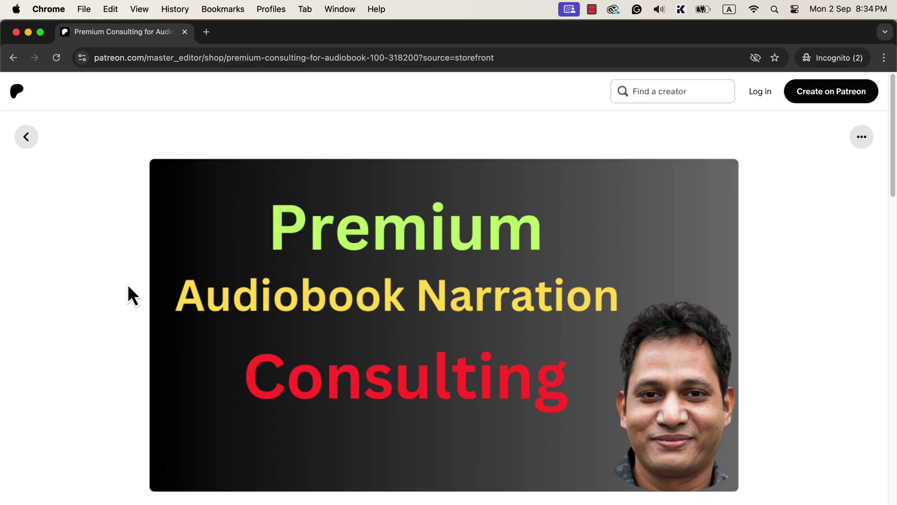
Step: Scroll the Patreon listing down to the $497 Premium Consulting for Audiobook Narration title and description
{"action": "scroll", "coordinate": [128, 285], "scroll_direction": "down", "scroll_amount": 1}
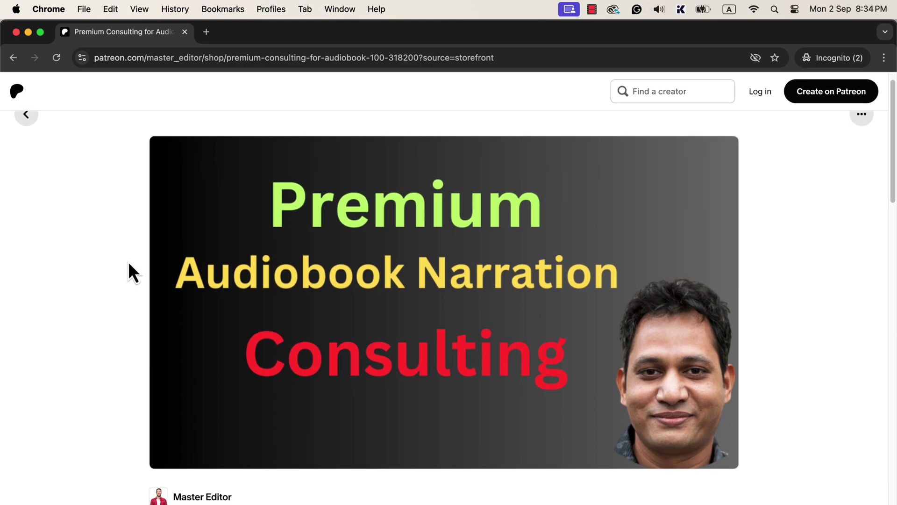
{"action": "scroll", "coordinate": [128, 261], "scroll_direction": "down", "scroll_amount": 1}
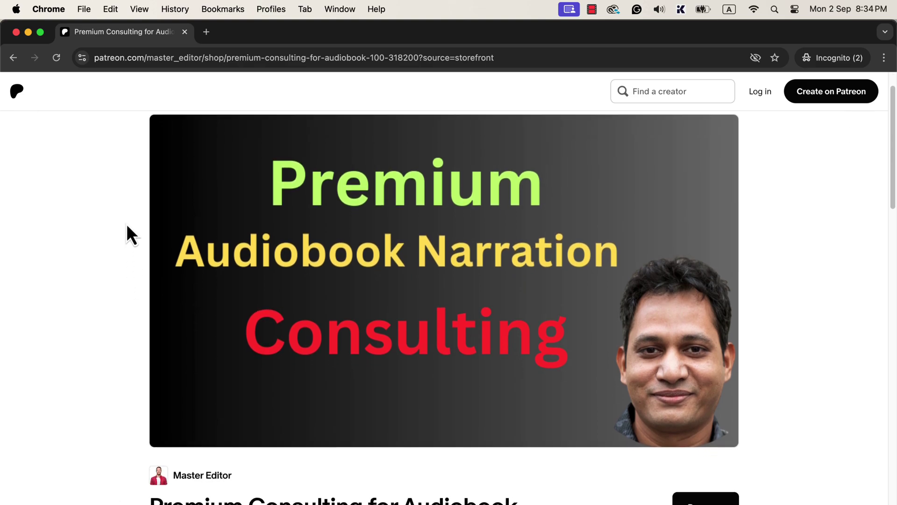
{"action": "scroll", "coordinate": [126, 223], "scroll_direction": "down", "scroll_amount": 10}
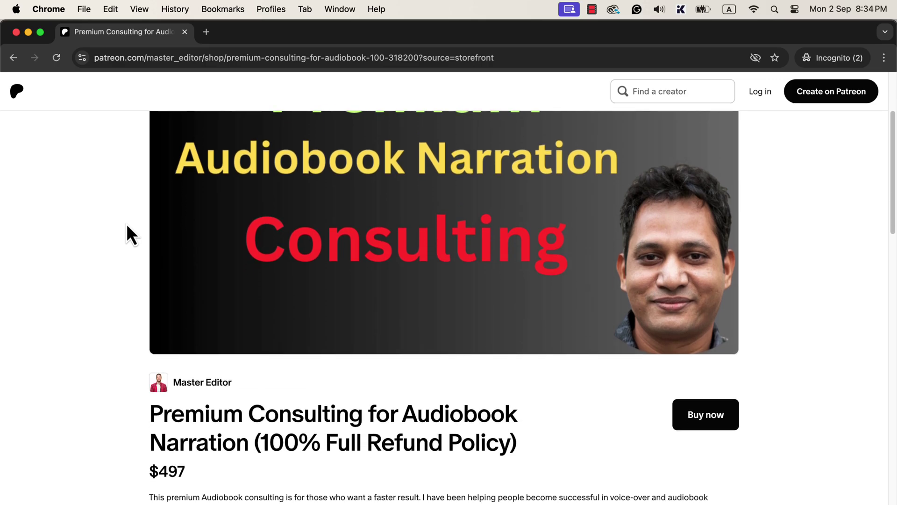
{"action": "scroll", "coordinate": [126, 223], "scroll_direction": "down", "scroll_amount": 5}
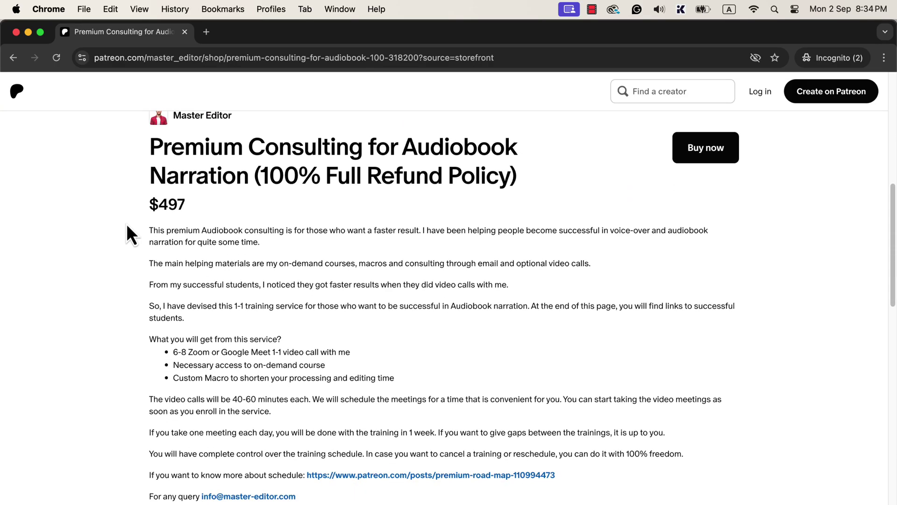